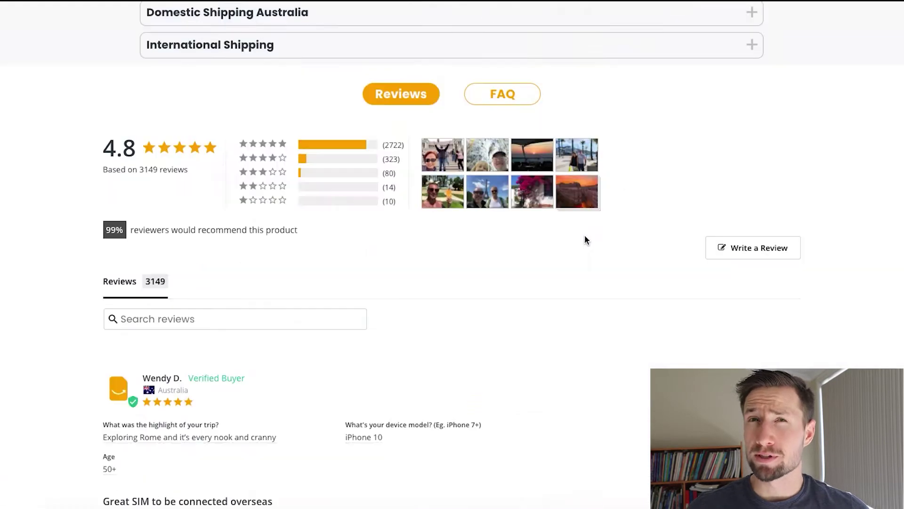
# - Scroll through the product reviews and slide out the floating panel of 6395 reviews
pyautogui.scroll(-5, 446, 368)
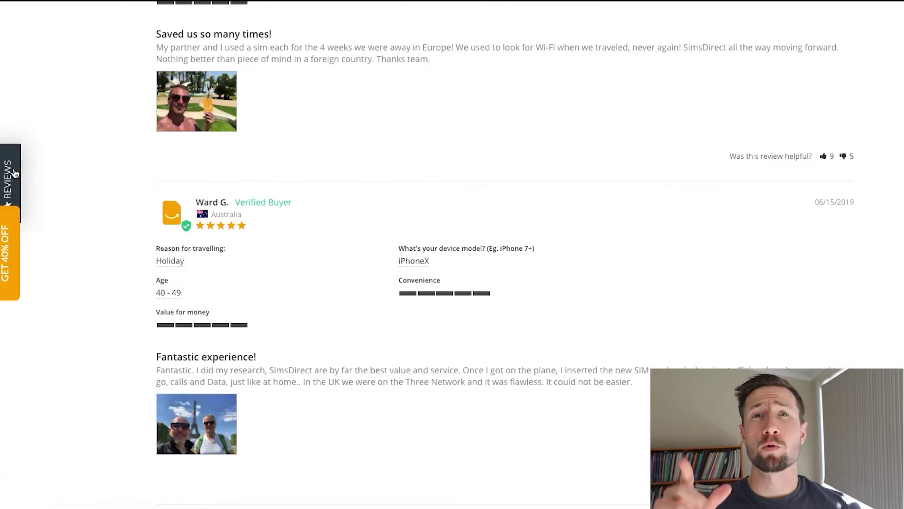
pyautogui.click(14, 173)
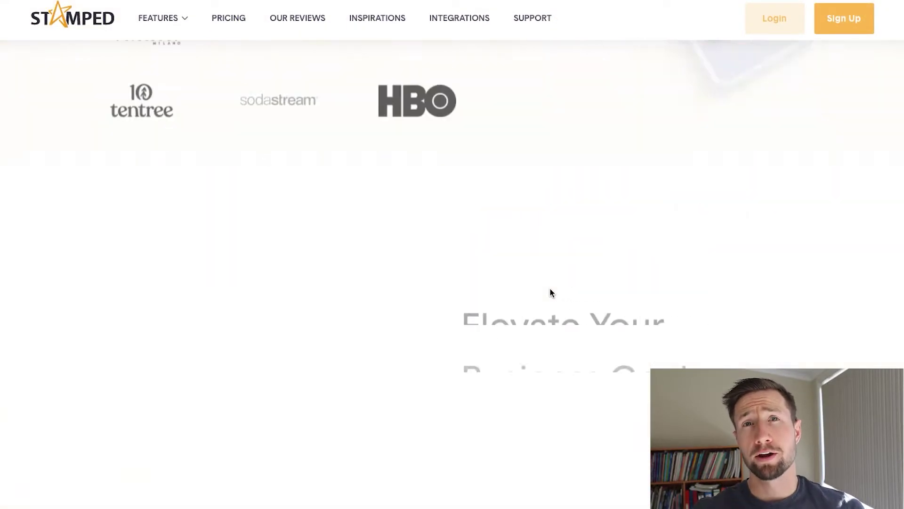
pyautogui.scroll(-5, 581, 291)
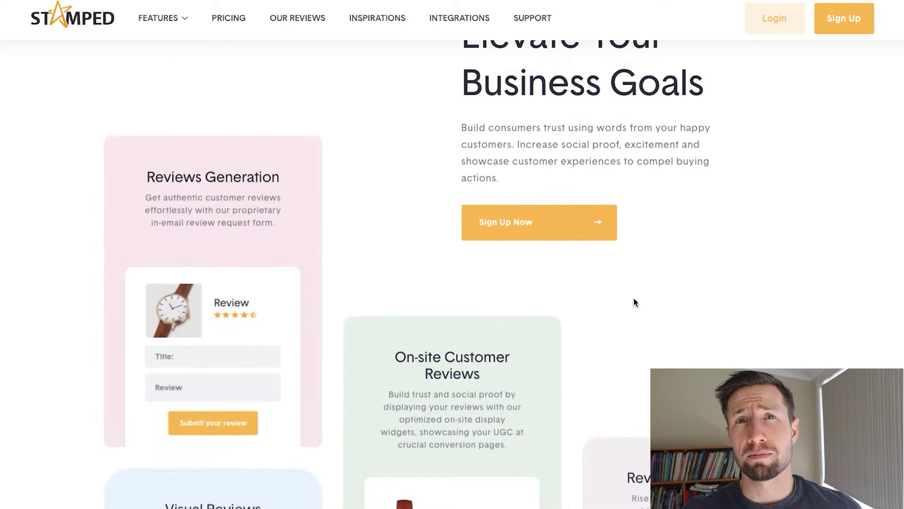
pyautogui.scroll(-20, 636, 304)
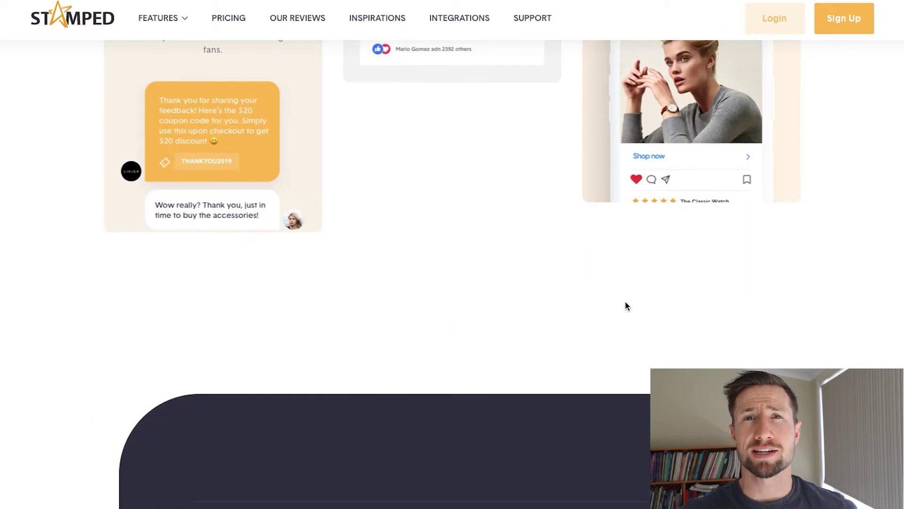
pyautogui.scroll(-12, 626, 301)
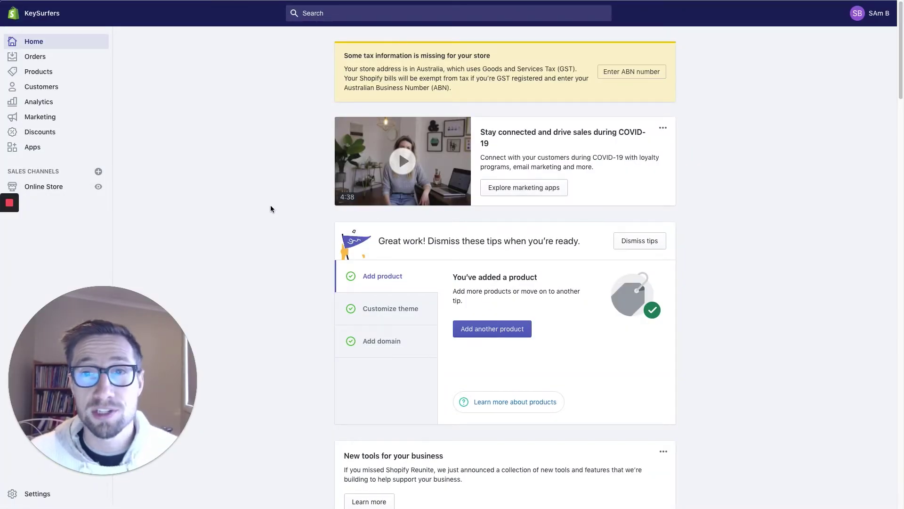
# - Go from the admin's Apps page to the Shopify App Store home page
pyautogui.click(32, 147)
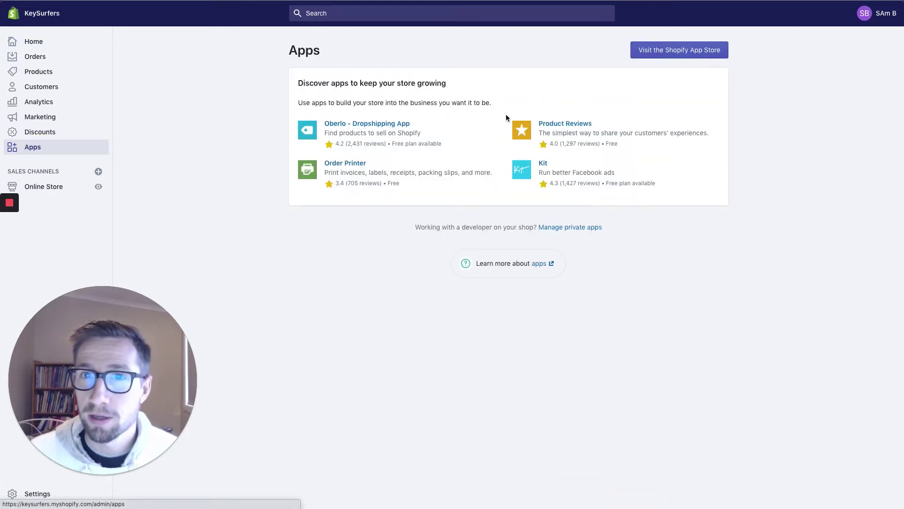
pyautogui.click(666, 49)
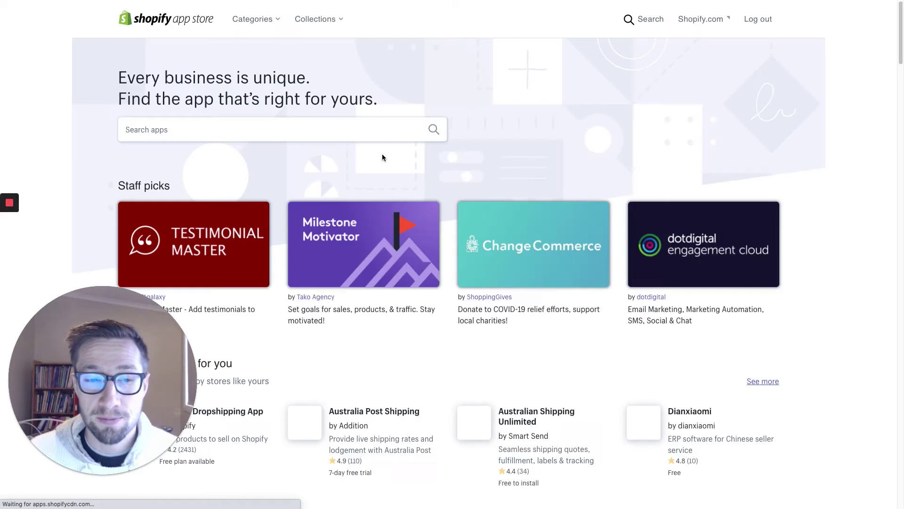
# - Search the App Store for 'stamped.io' and add Stamped.io Product Reviews UGC to the store
pyautogui.click(207, 146)
pyautogui.write('stampe')
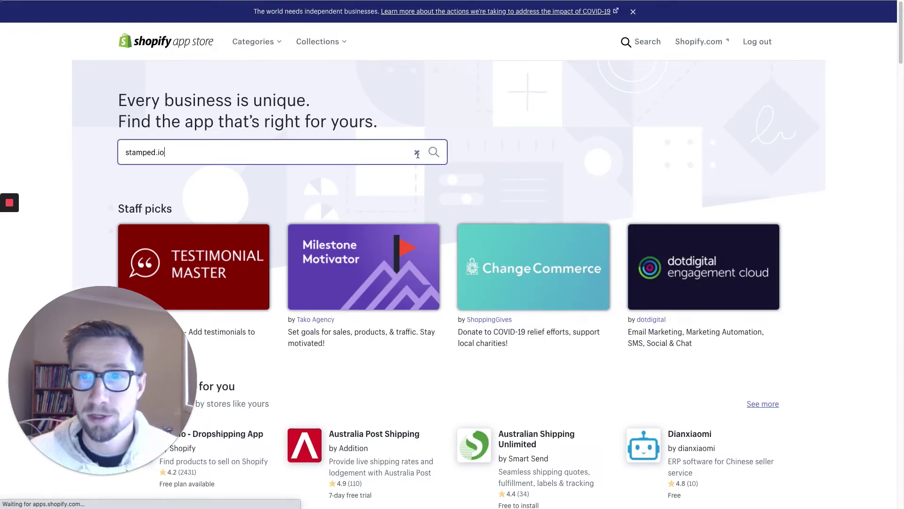
pyautogui.write('d.io')
pyautogui.click(433, 151)
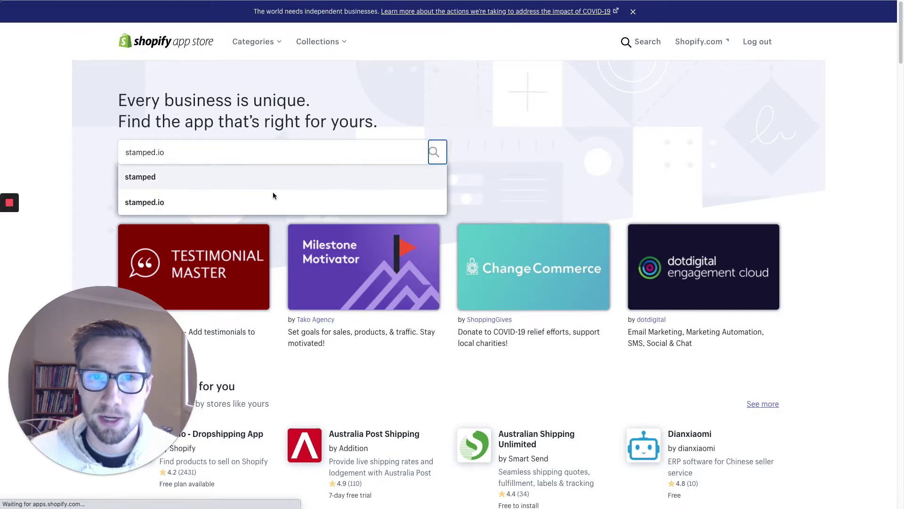
pyautogui.click(252, 203)
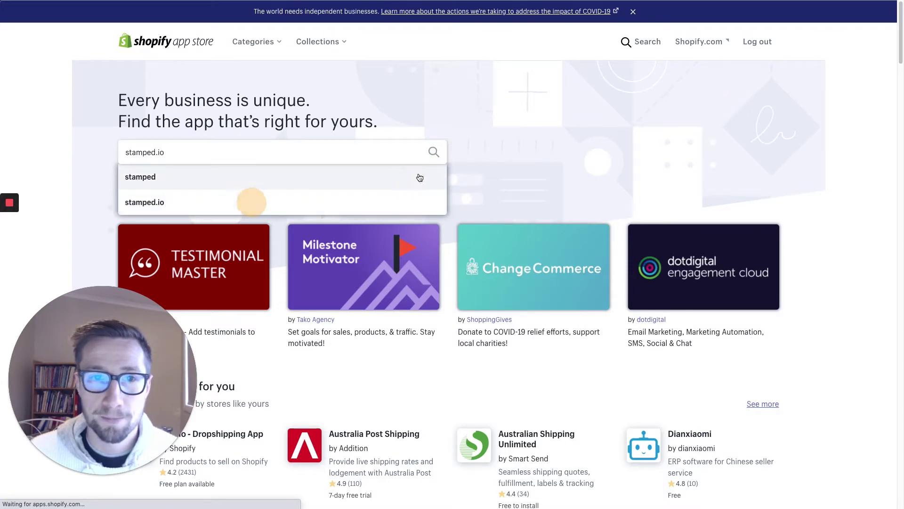
pyautogui.click(174, 202)
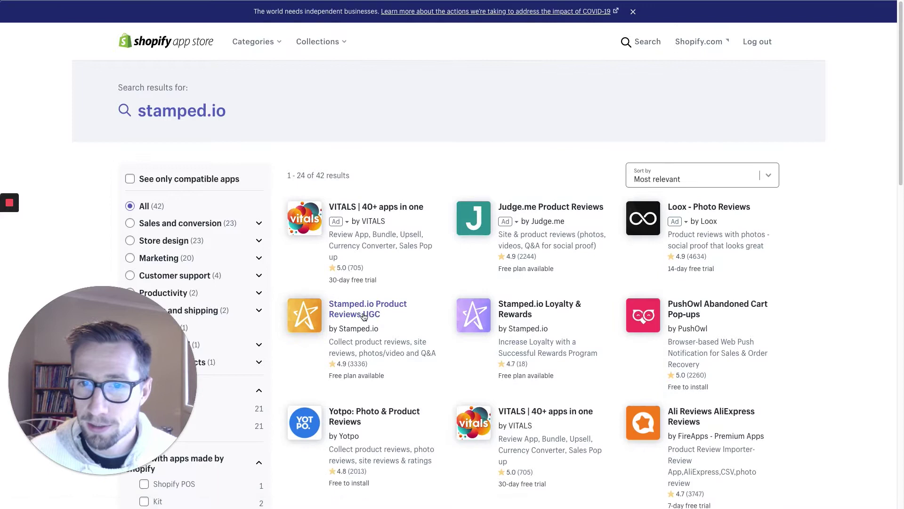
pyautogui.click(348, 315)
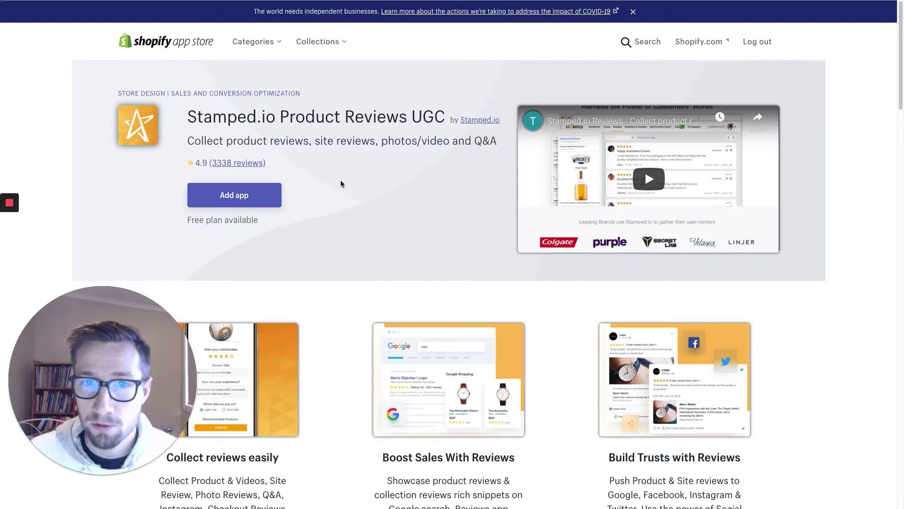
pyautogui.click(247, 197)
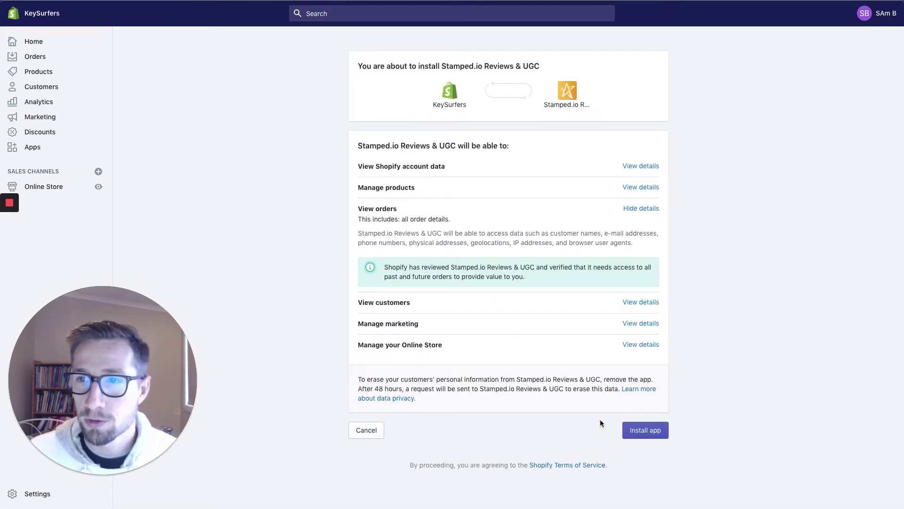
# - Approve the requested permissions and install Stamped.io Reviews & UGC on KeySurfers
pyautogui.click(644, 428)
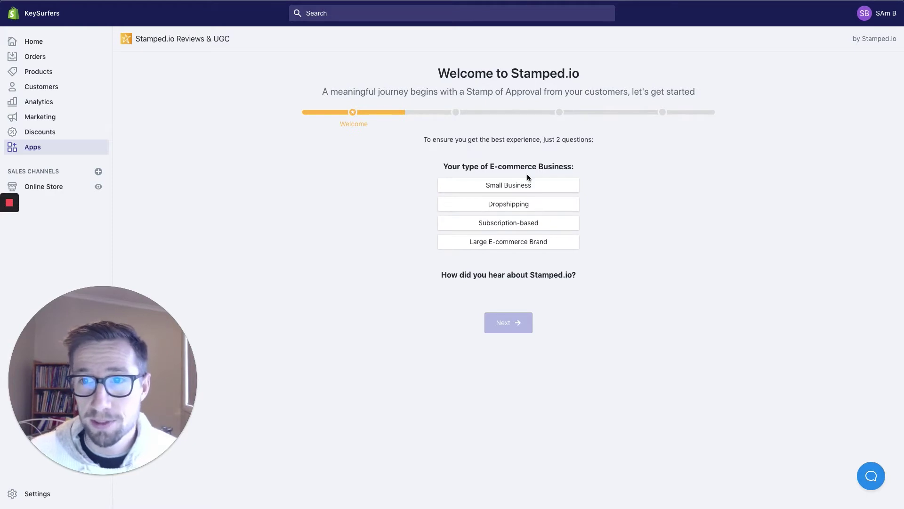
# - Answer the welcome questions with Dropshipping as business type and Friend as referral source
pyautogui.click(509, 206)
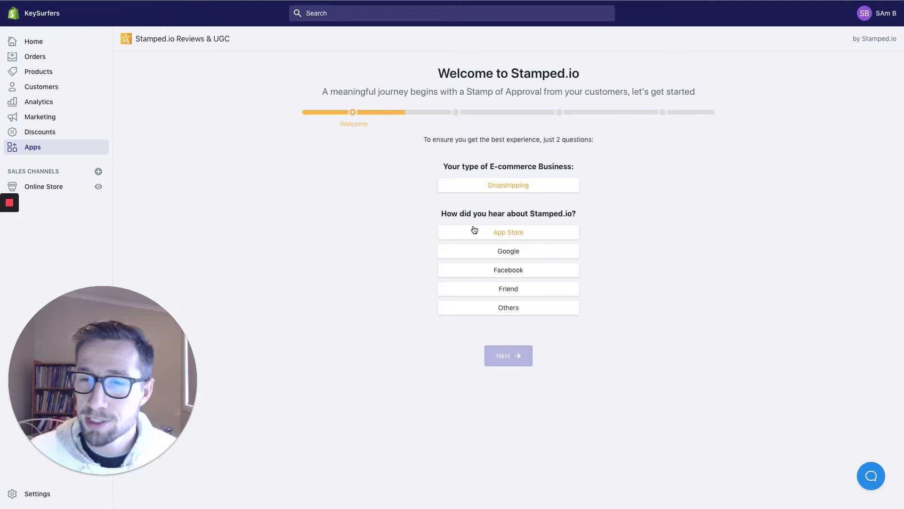
pyautogui.click(520, 289)
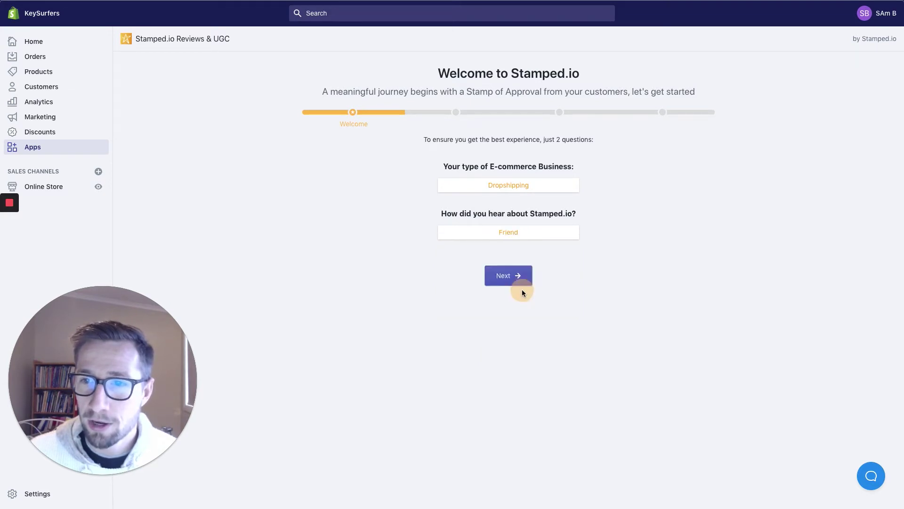
pyautogui.click(508, 238)
pyautogui.click(518, 306)
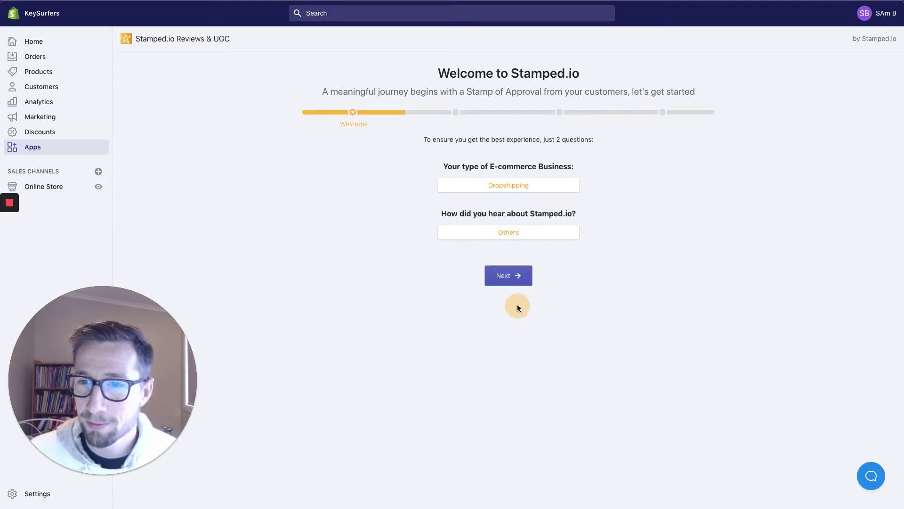
pyautogui.click(508, 239)
pyautogui.click(511, 287)
pyautogui.click(510, 278)
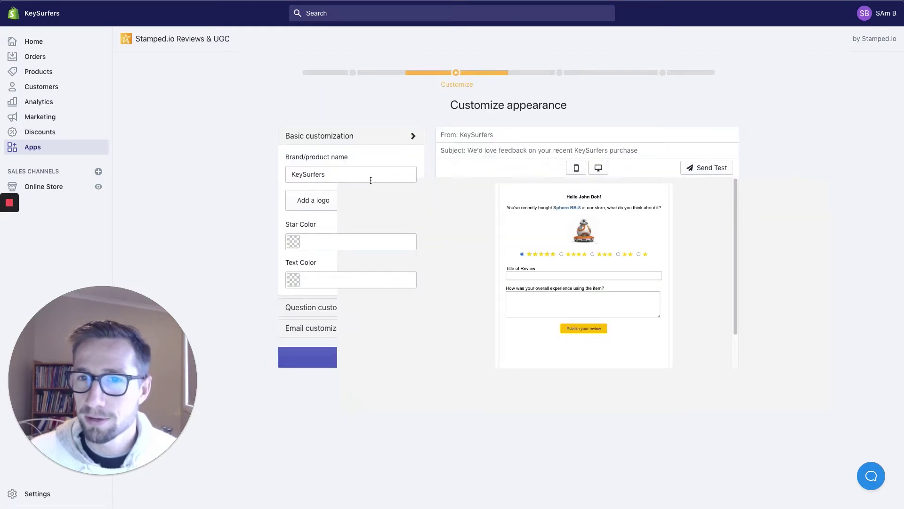
# - Review basic branding: no logo added, brand name KeySurfers, default star colour kept
pyautogui.click(324, 200)
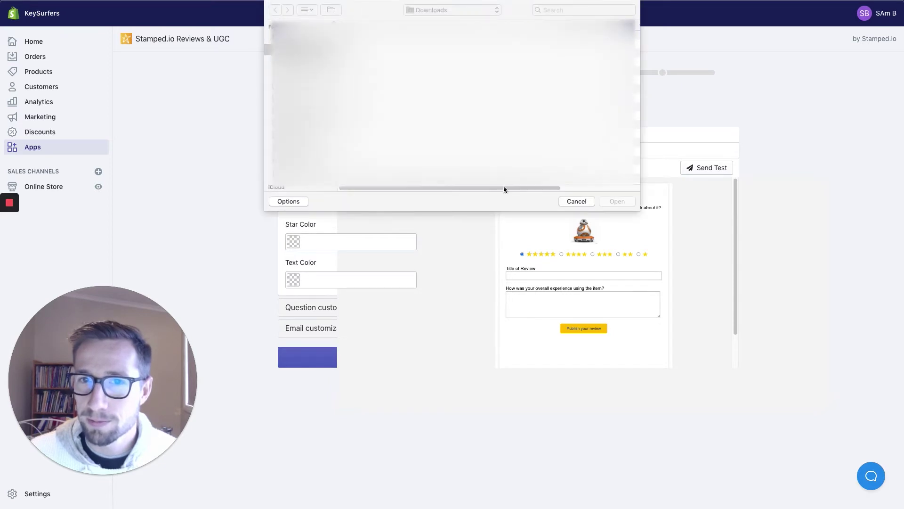
pyautogui.click(576, 201)
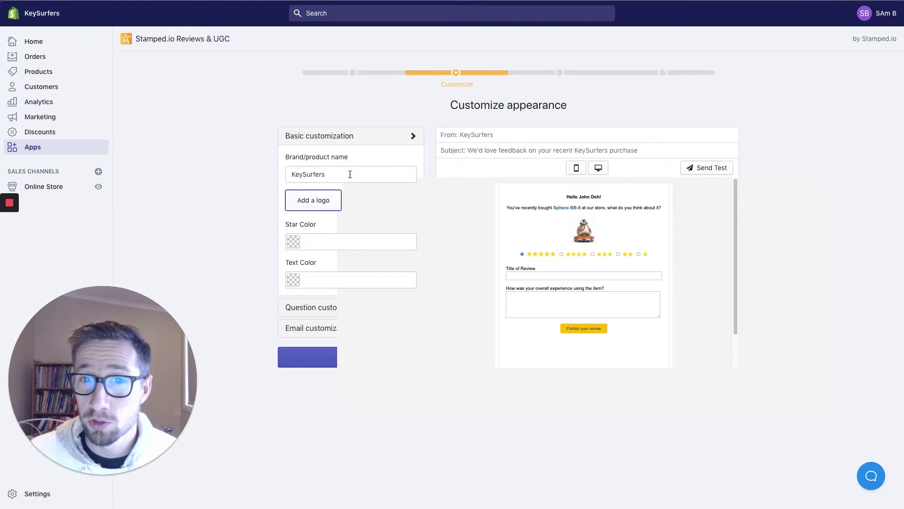
pyautogui.moveTo(349, 173); pyautogui.dragTo(285, 174)
pyautogui.click(321, 237)
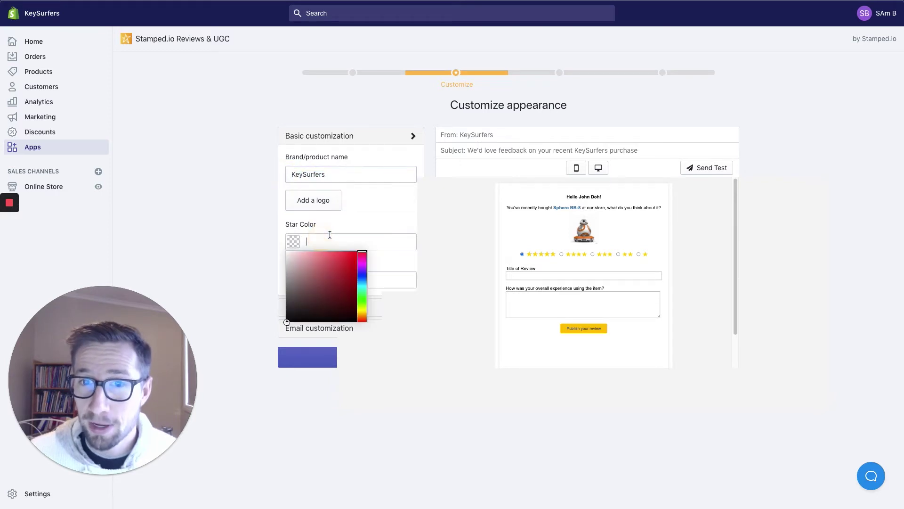
pyautogui.click(400, 223)
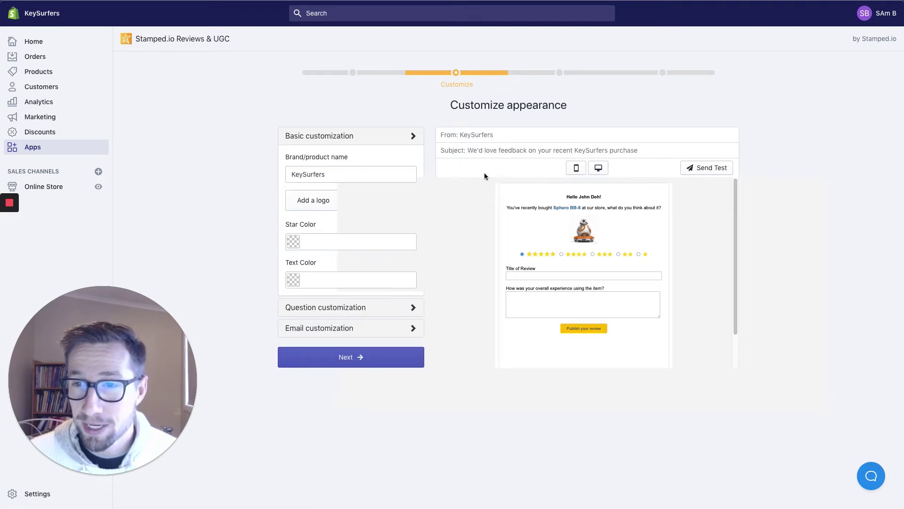
# - Check the review request message and email subject settings unchanged, then proceed to plans
pyautogui.click(305, 311)
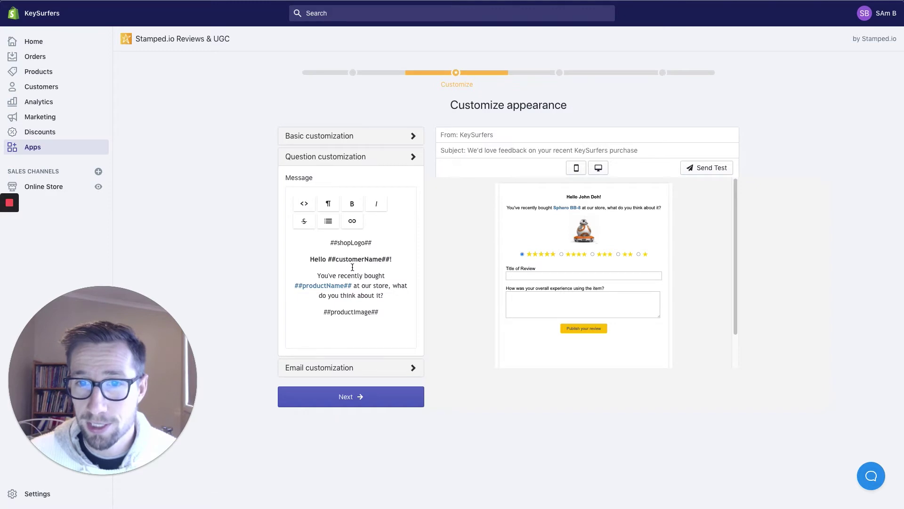
pyautogui.click(348, 365)
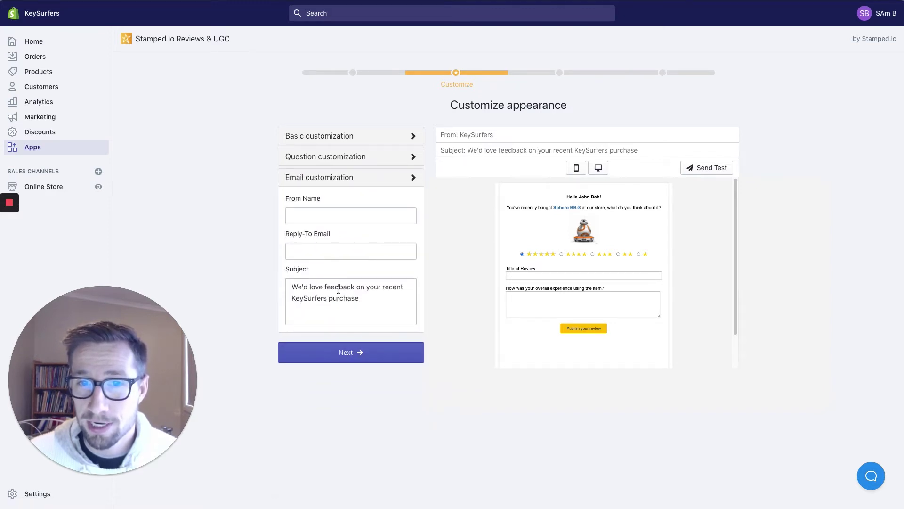
pyautogui.moveTo(360, 298); pyautogui.dragTo(292, 285)
pyautogui.click(353, 333)
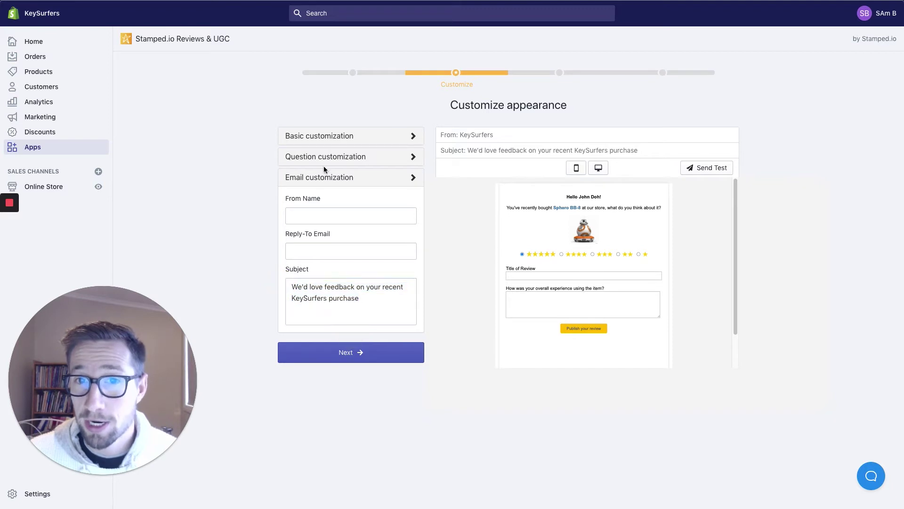
pyautogui.click(341, 142)
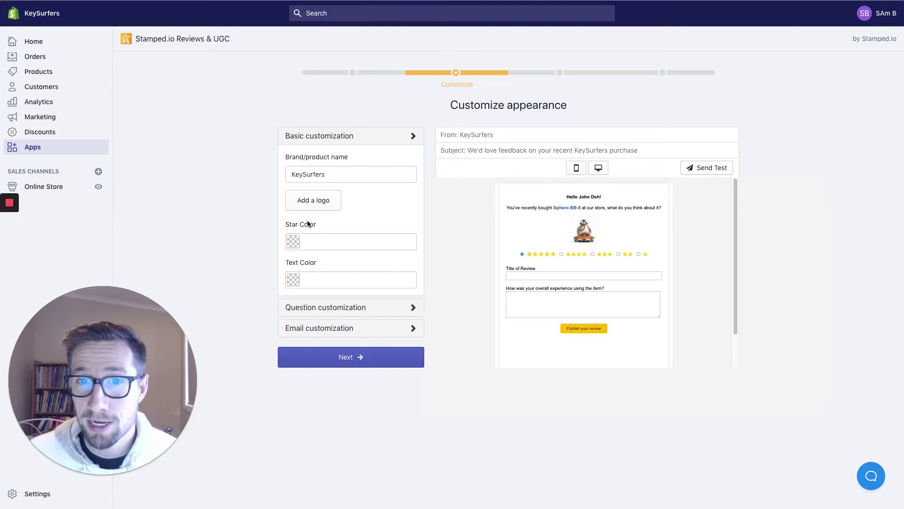
pyautogui.click(347, 356)
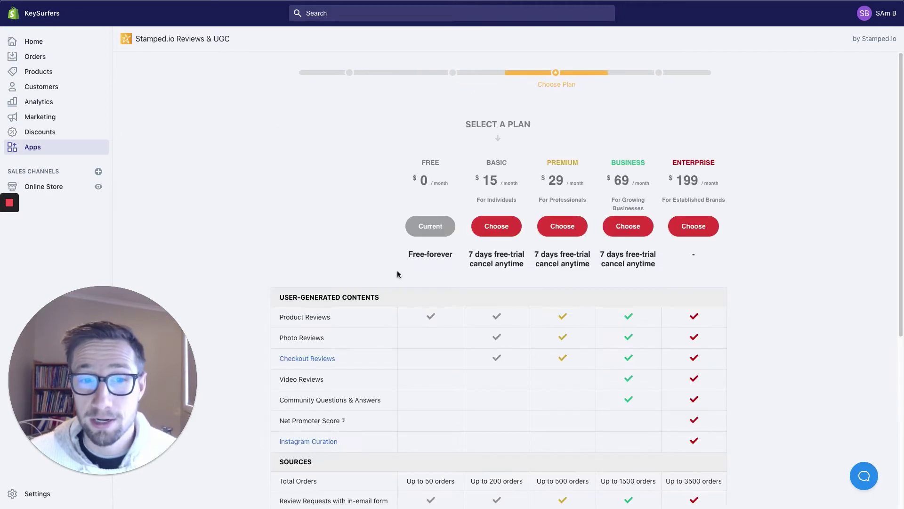
# - Scroll through the plan comparison and stay on the current Free plan
pyautogui.scroll(-2, 387, 265)
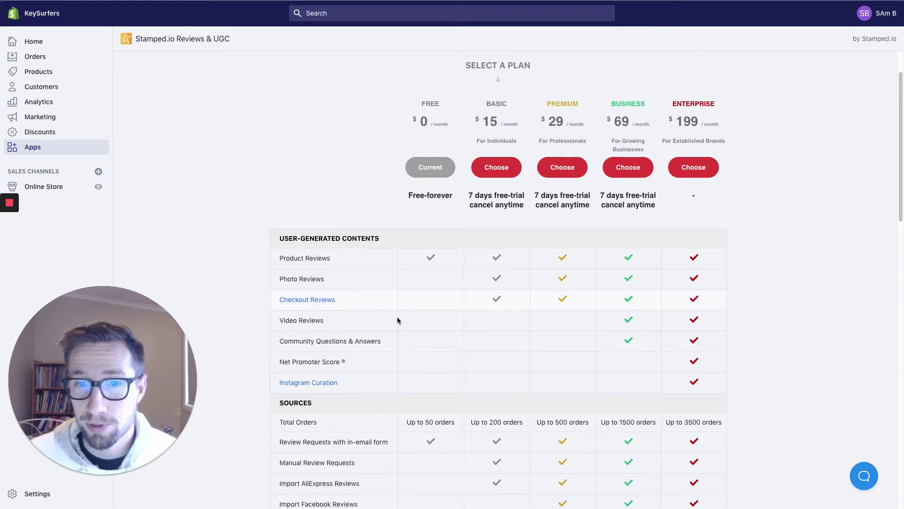
pyautogui.scroll(-1, 421, 245)
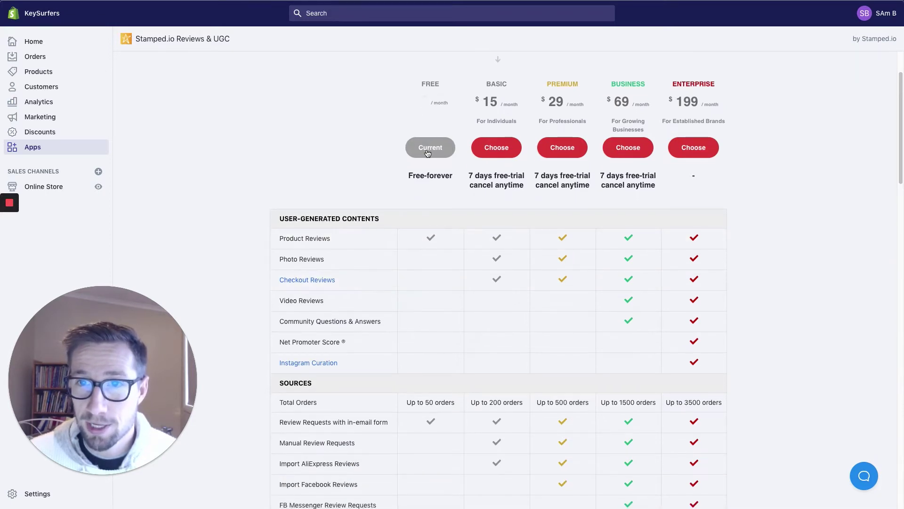
pyautogui.scroll(1, 423, 211)
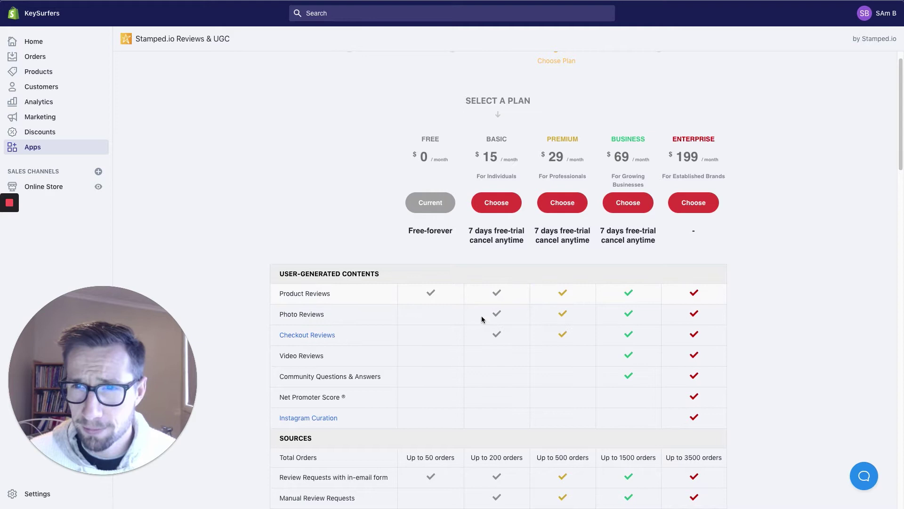
pyautogui.scroll(-1, 495, 296)
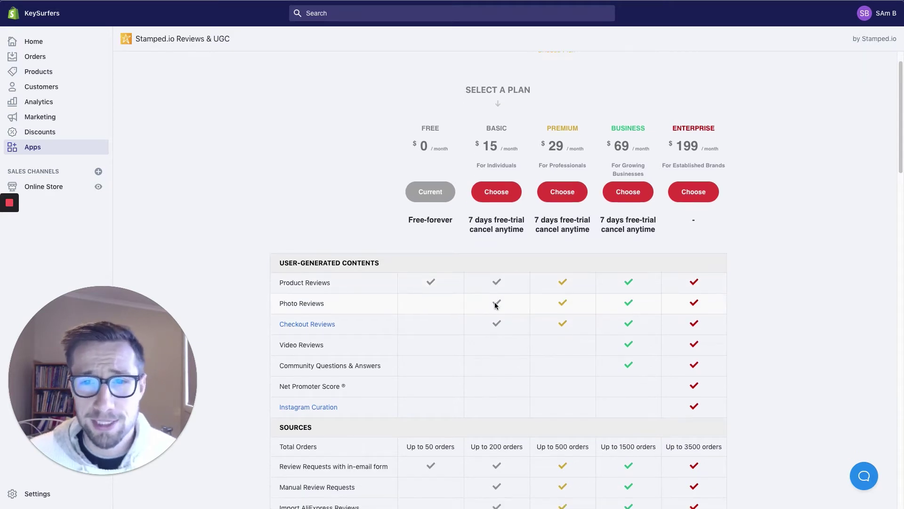
pyautogui.scroll(-1, 500, 282)
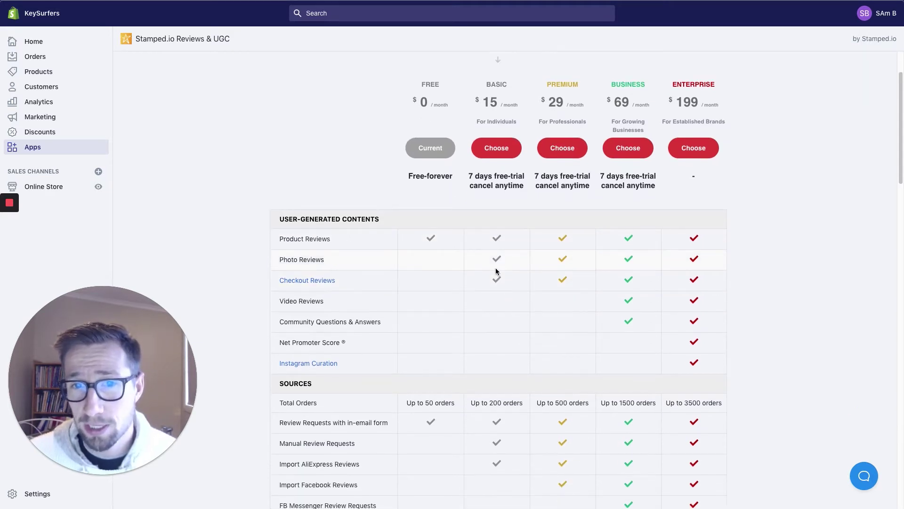
pyautogui.scroll(-1, 493, 269)
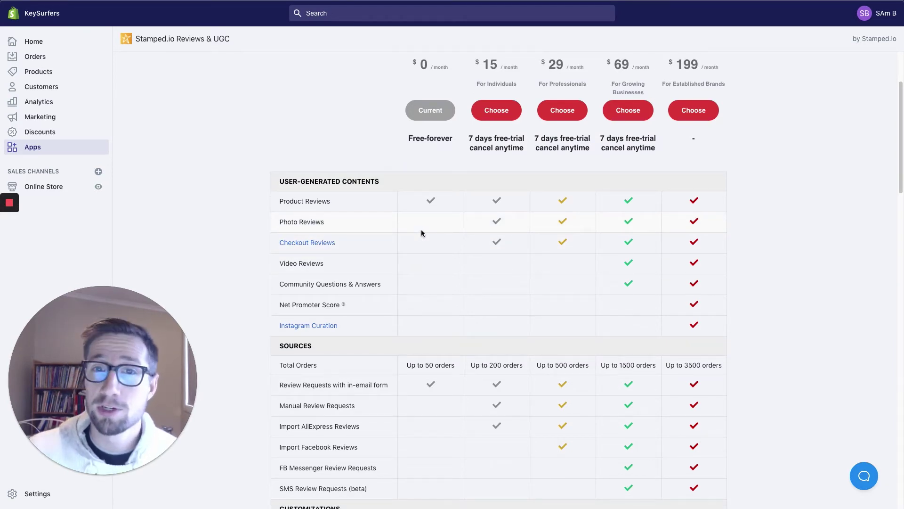
pyautogui.scroll(-3, 468, 238)
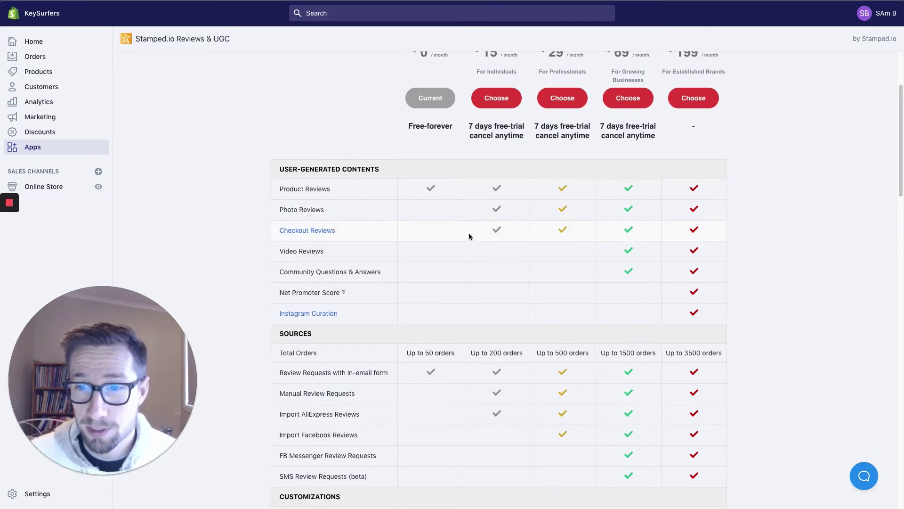
pyautogui.scroll(-15, 456, 241)
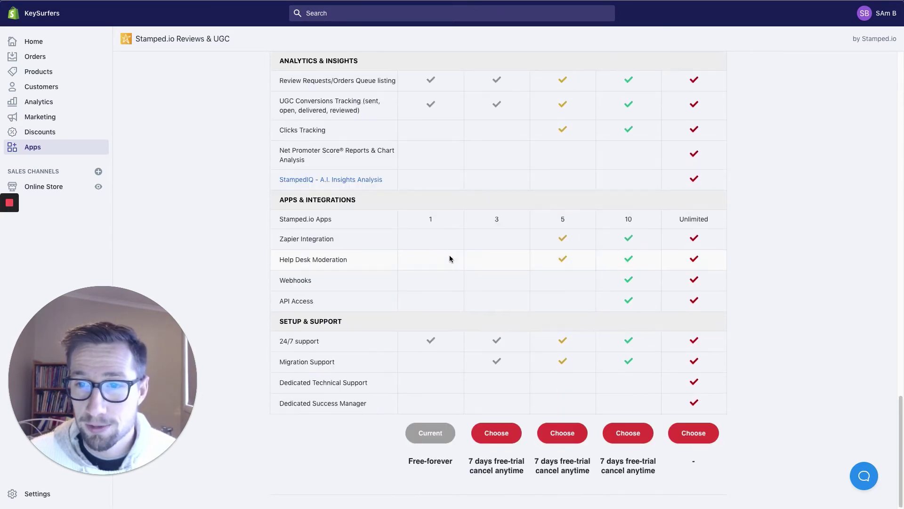
pyautogui.click(428, 434)
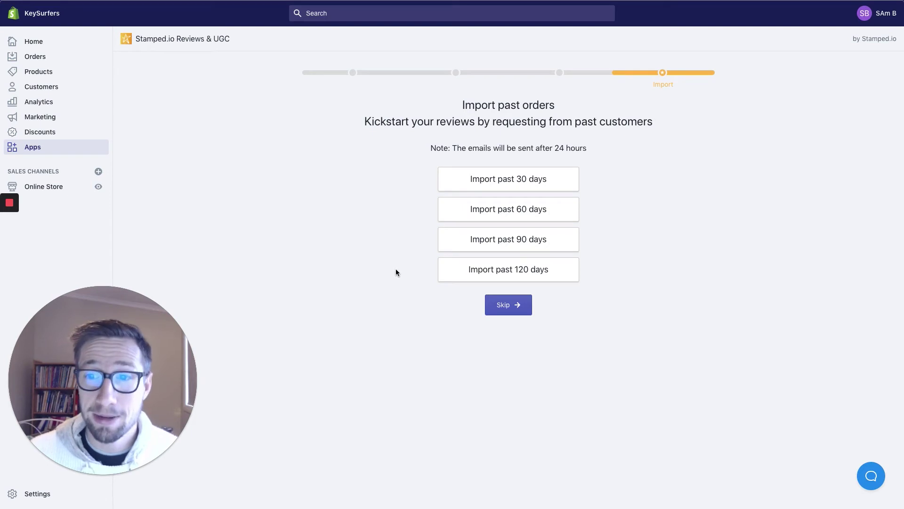
# - Import the past 120 days of orders for review requests
pyautogui.click(502, 269)
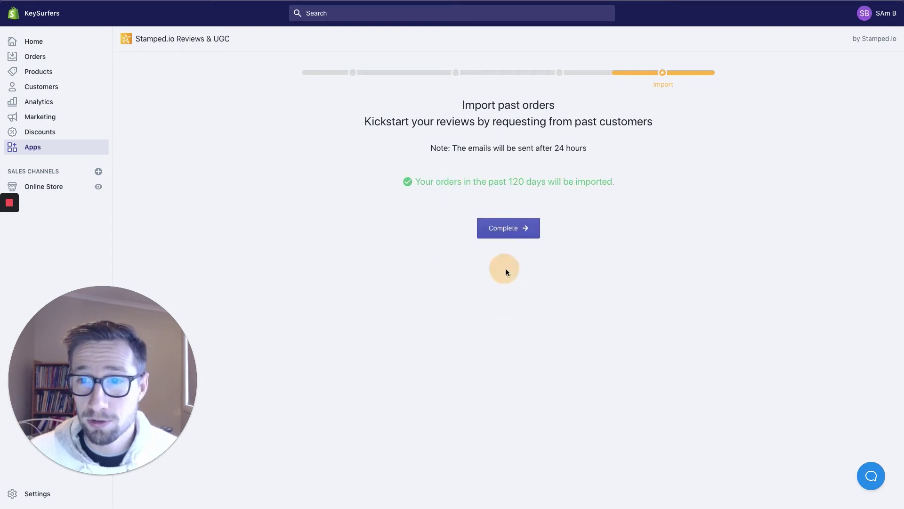
# - Complete the onboarding wizard to reach the Stamped.io Reviews & UGC home dashboard
pyautogui.click(509, 230)
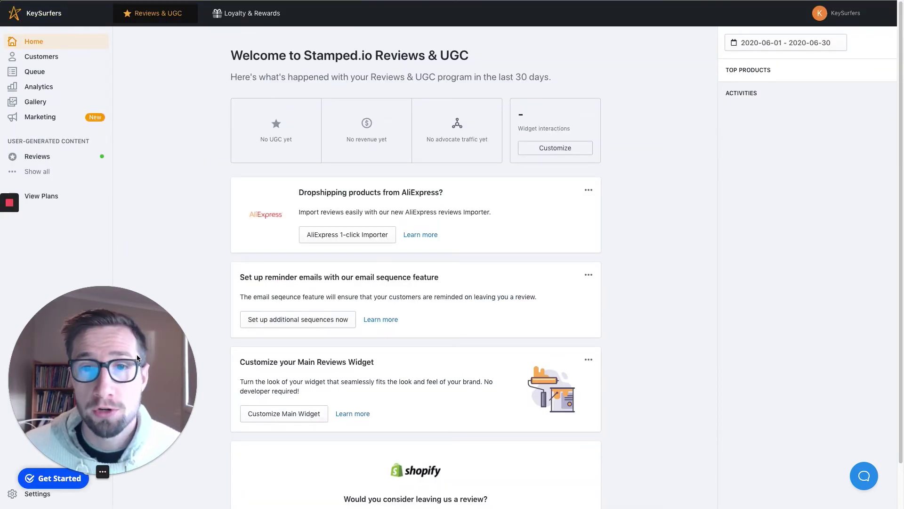
pyautogui.moveTo(135, 359); pyautogui.dragTo(122, 314)
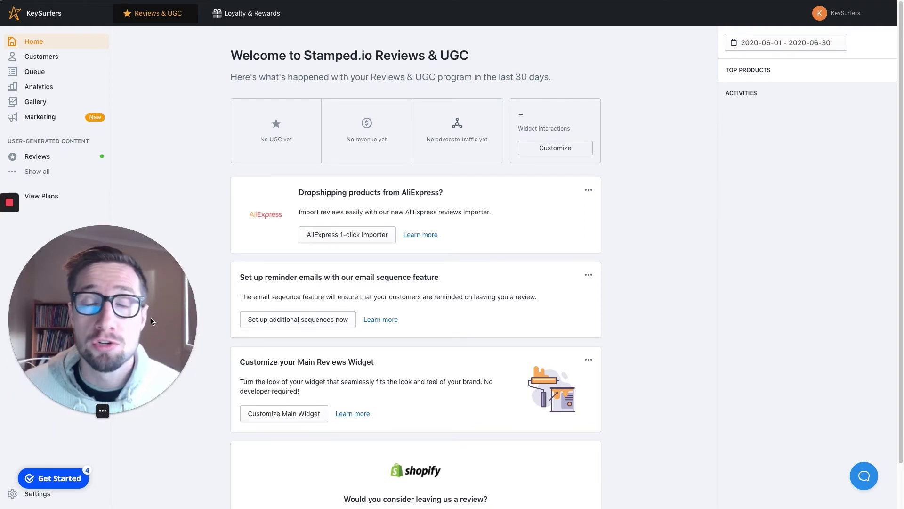
# - Go to Settings > Branding to show the Branding - Emails colour and font fields
pyautogui.click(35, 494)
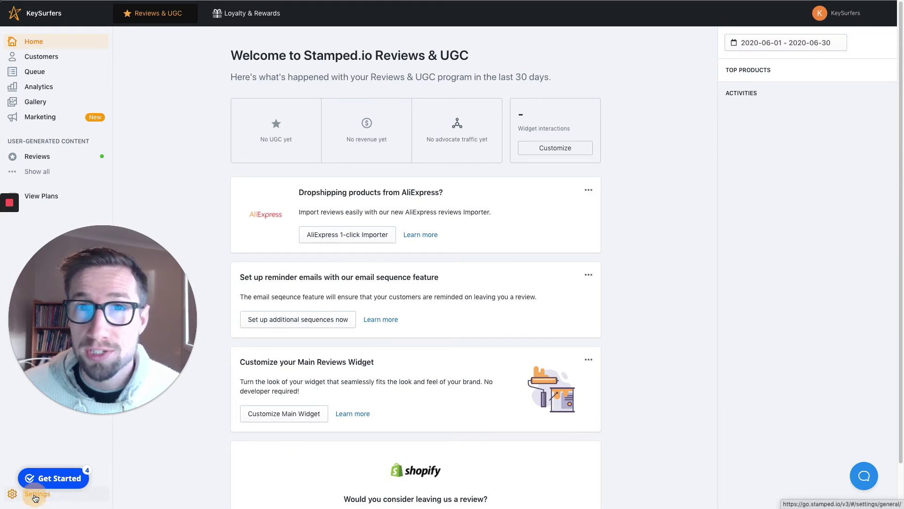
pyautogui.moveTo(82, 337); pyautogui.dragTo(400, 329)
pyautogui.moveTo(427, 422); pyautogui.dragTo(804, 434)
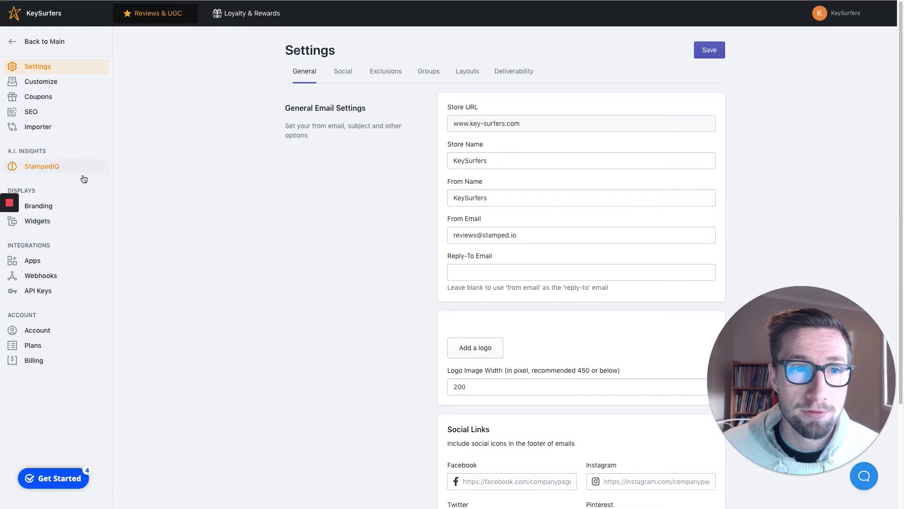
pyautogui.click(74, 206)
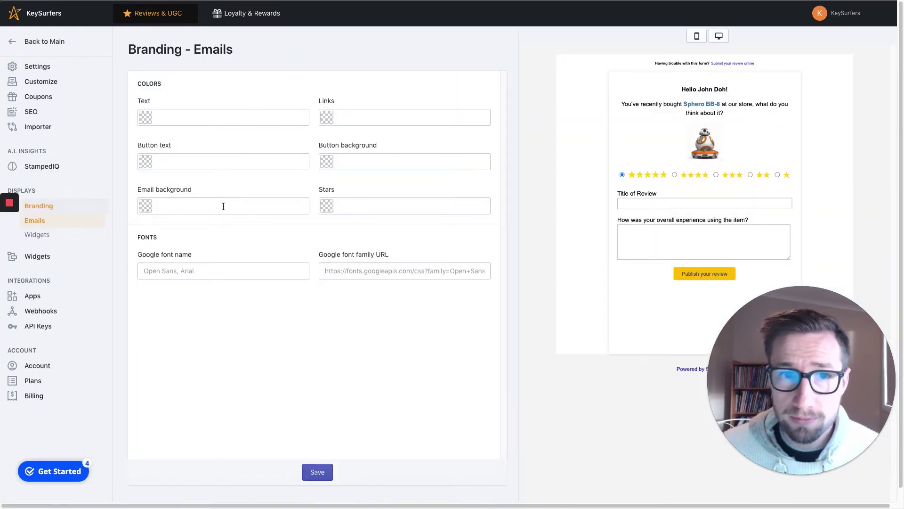
pyautogui.scroll(-1, 221, 203)
pyautogui.scroll(1, 218, 197)
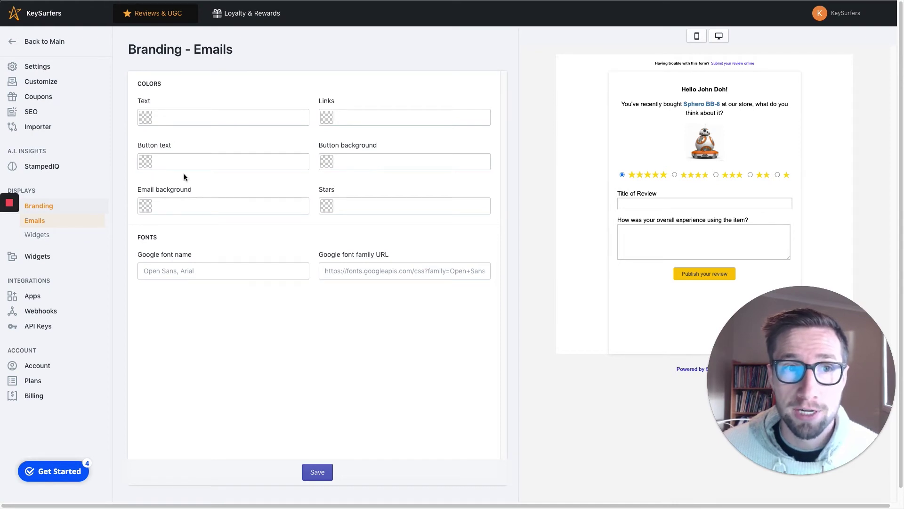
# - Review the review-request email sequence and email frequency options, ending on Customize - Reviews
pyautogui.click(57, 83)
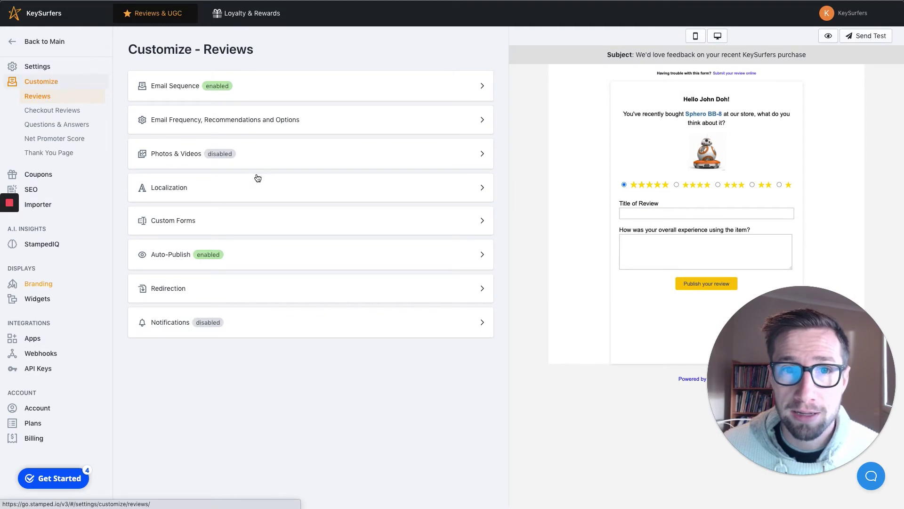
pyautogui.click(284, 88)
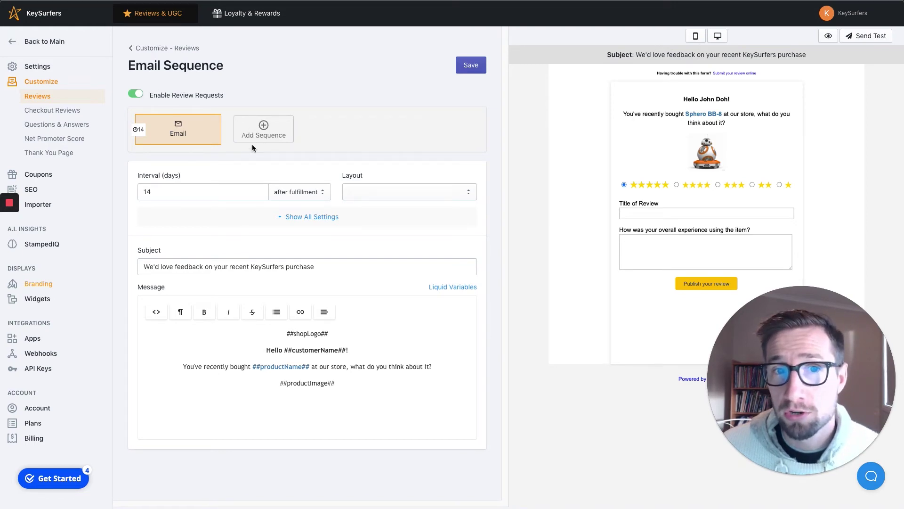
pyautogui.click(146, 48)
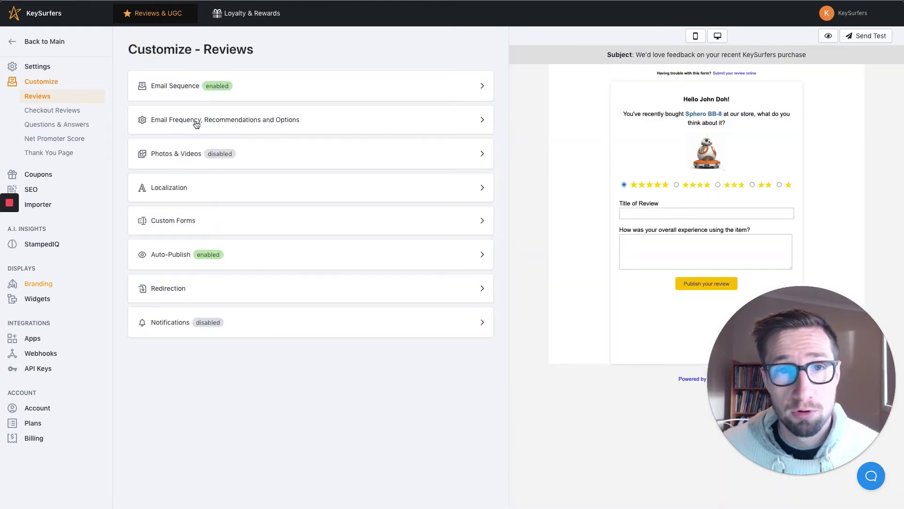
pyautogui.click(196, 123)
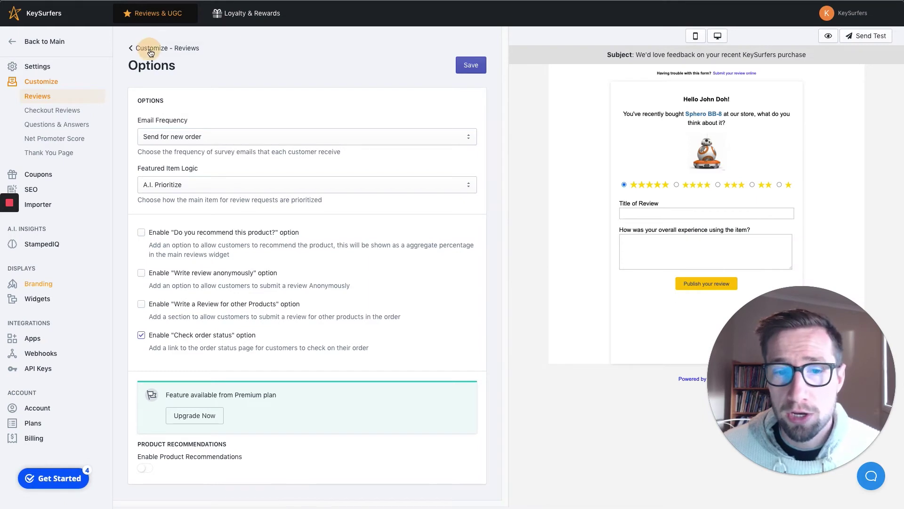
pyautogui.click(150, 49)
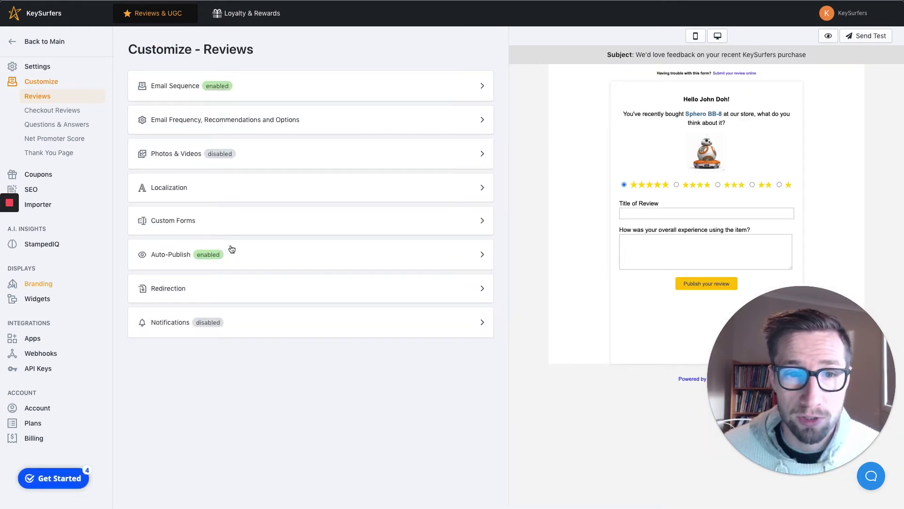
# - Check the email and widget branding colours, then bring up the Main Widget settings
pyautogui.click(45, 284)
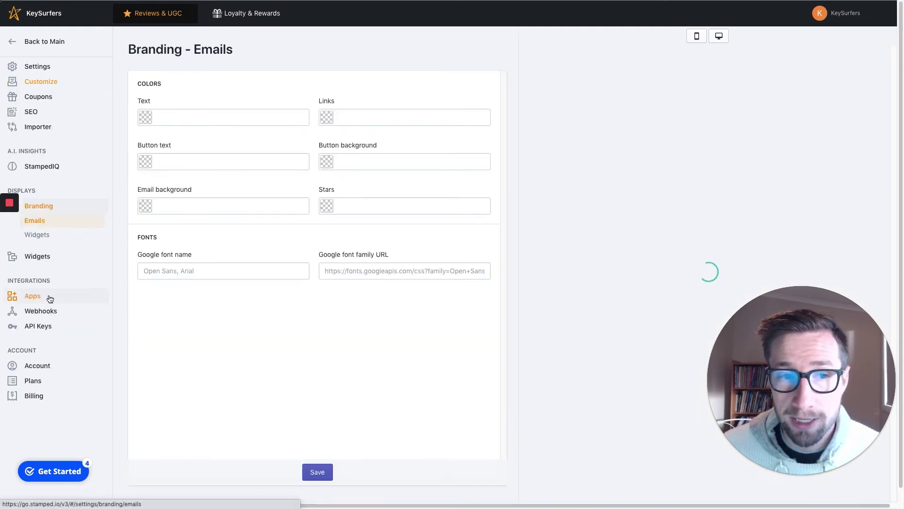
pyautogui.click(45, 242)
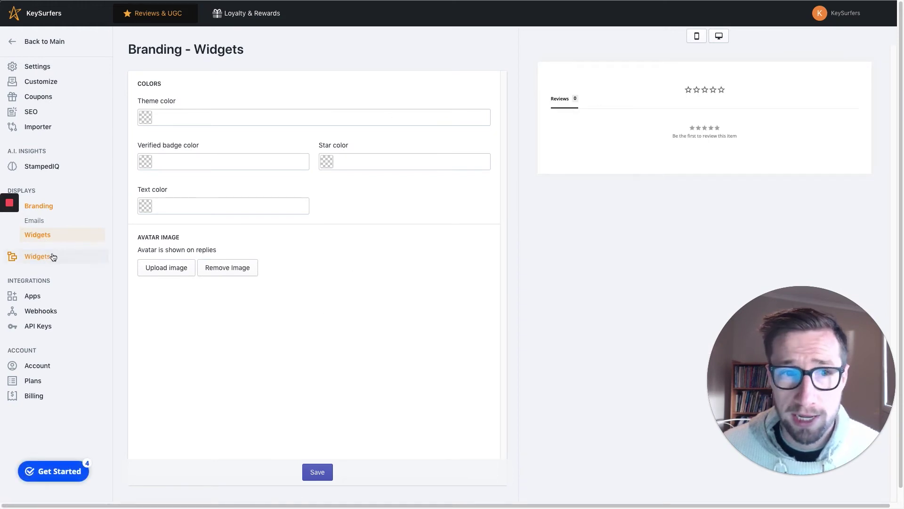
pyautogui.click(49, 256)
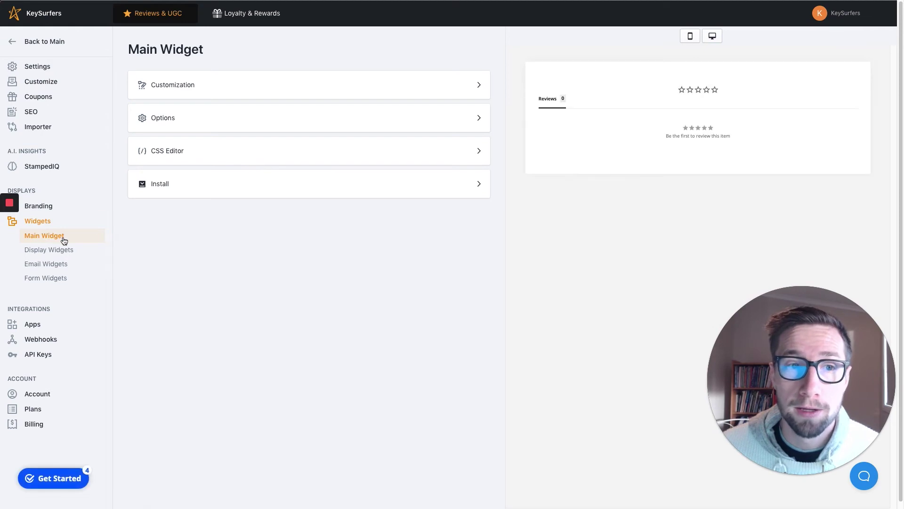
pyautogui.click(62, 242)
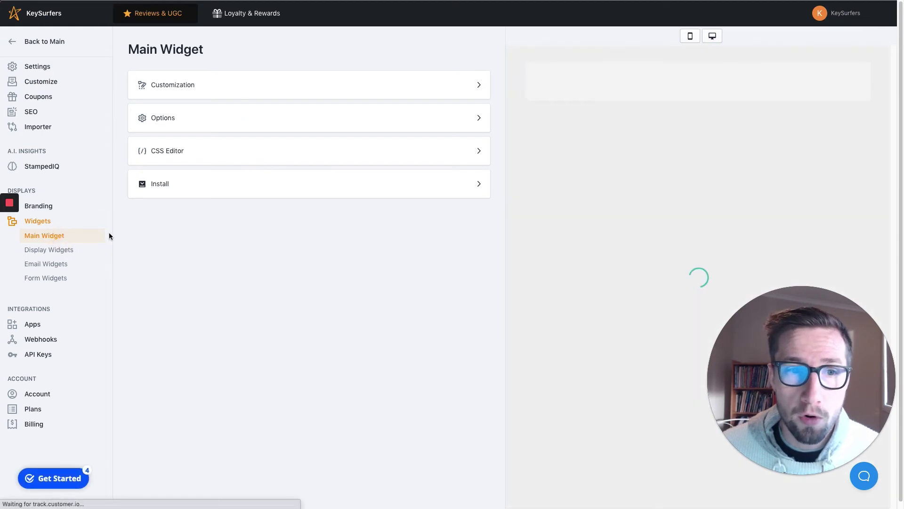
pyautogui.click(291, 93)
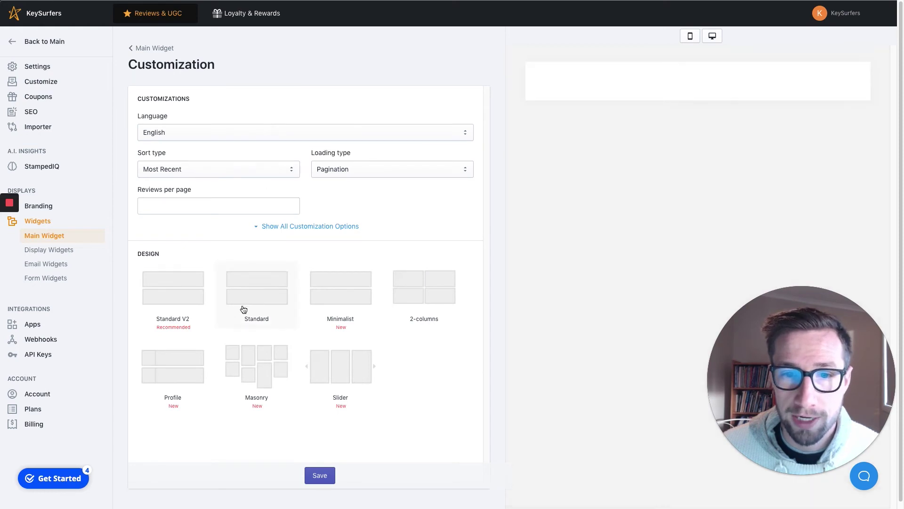
pyautogui.click(146, 48)
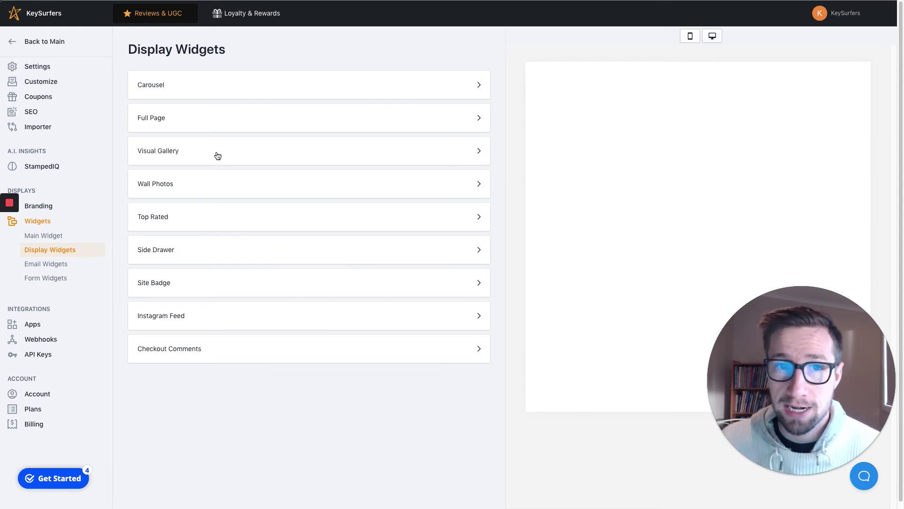
# - Inspect the Full Page widget settings and its product image choices, then return to Display Widgets
pyautogui.click(244, 117)
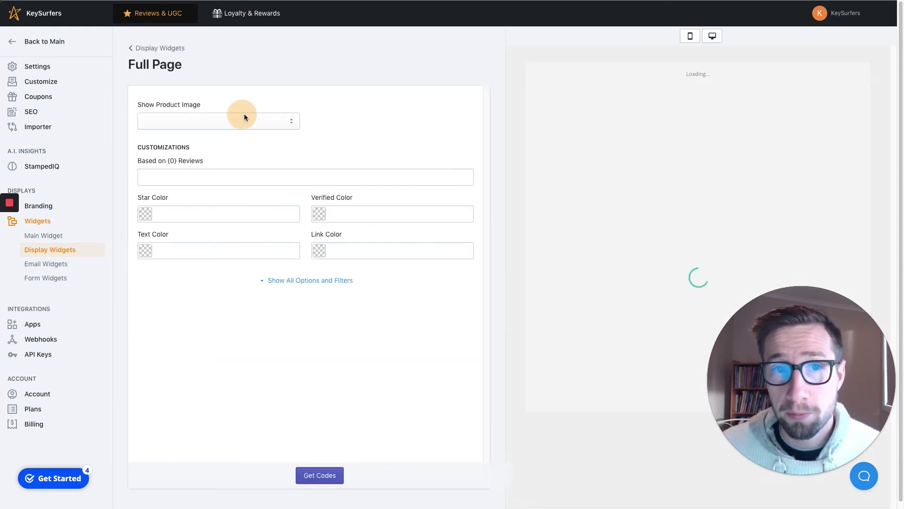
pyautogui.click(250, 116)
pyautogui.click(315, 102)
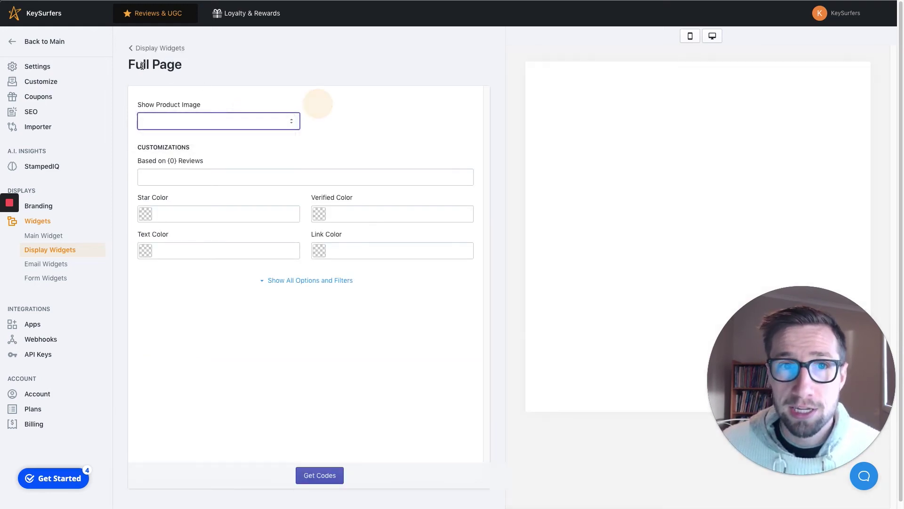
pyautogui.click(142, 49)
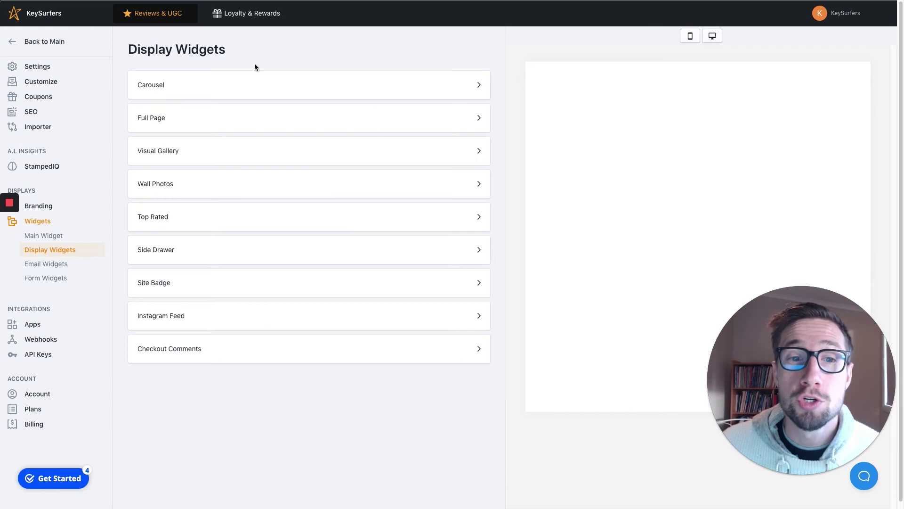
# - Look over the Carousel widget settings, then go back to the Main Widget settings
pyautogui.click(196, 96)
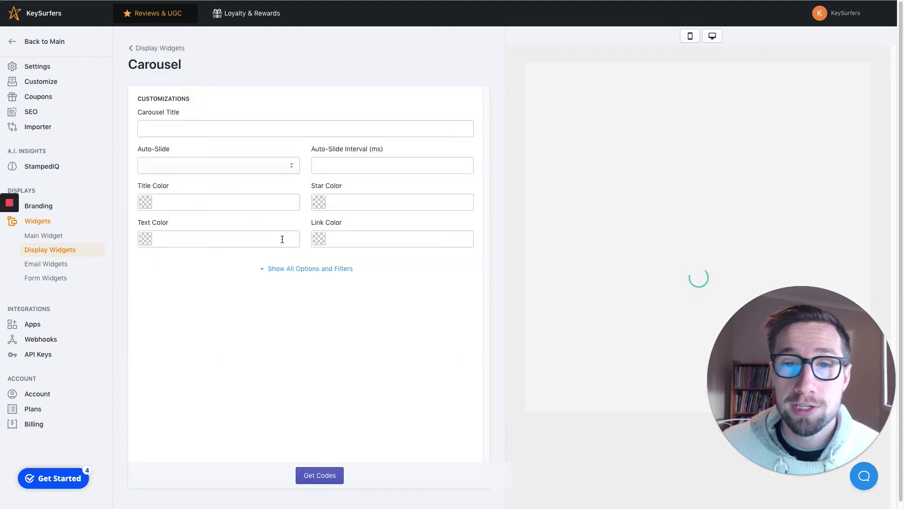
pyautogui.click(143, 49)
pyautogui.click(46, 237)
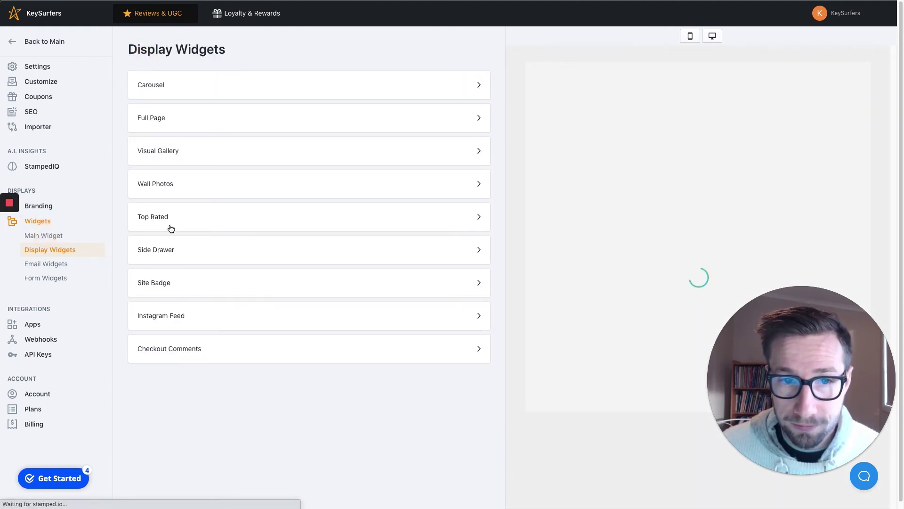